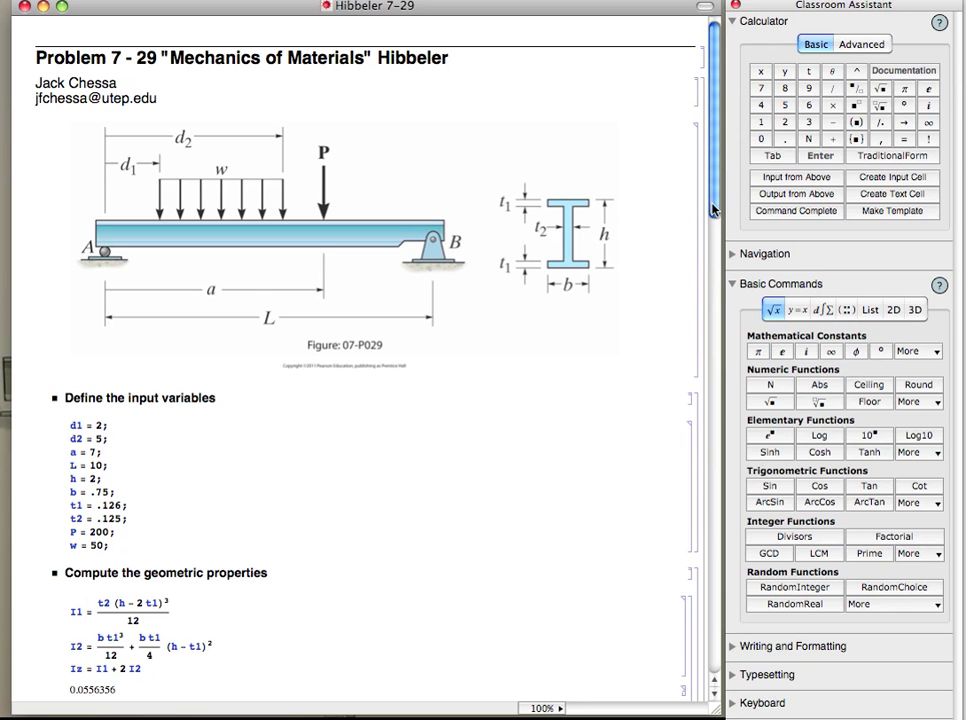
Evaluate the input-variable cell defining d1, d2, a, L, h, b, t1, t2, P and w.
left_click_drag(714, 208, 690, 349)
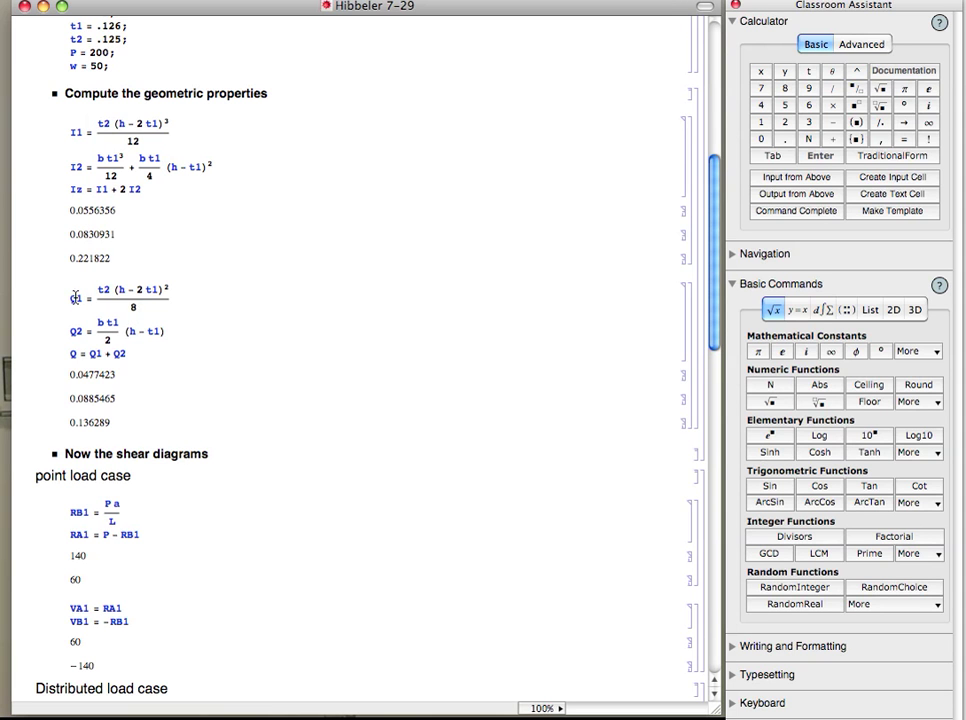
left_click_drag(712, 325, 713, 420)
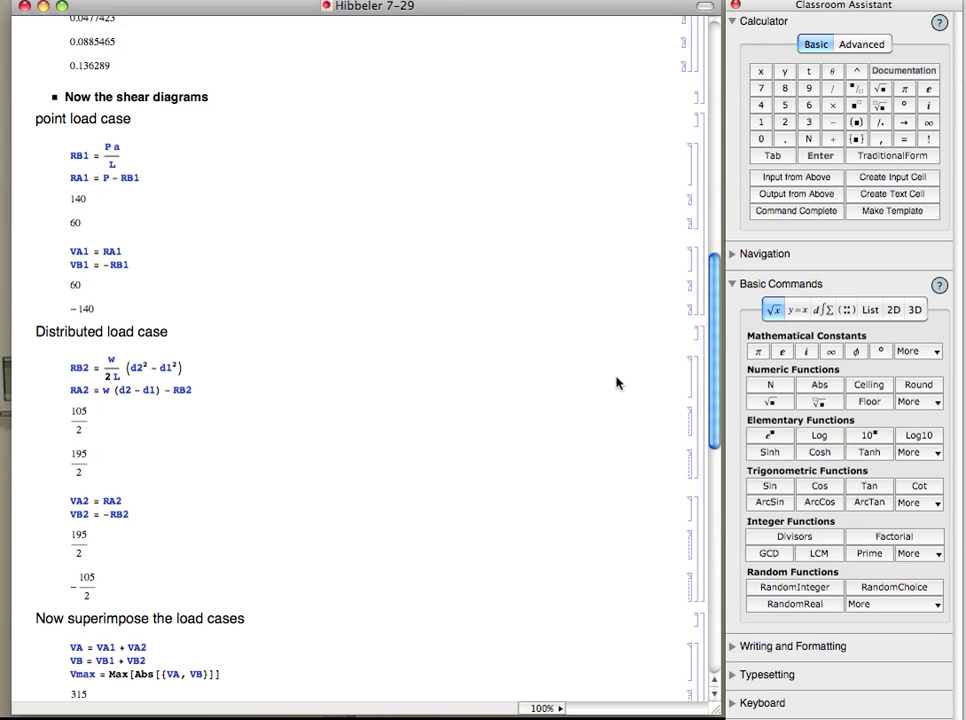
scroll(722, 388, "down", 8)
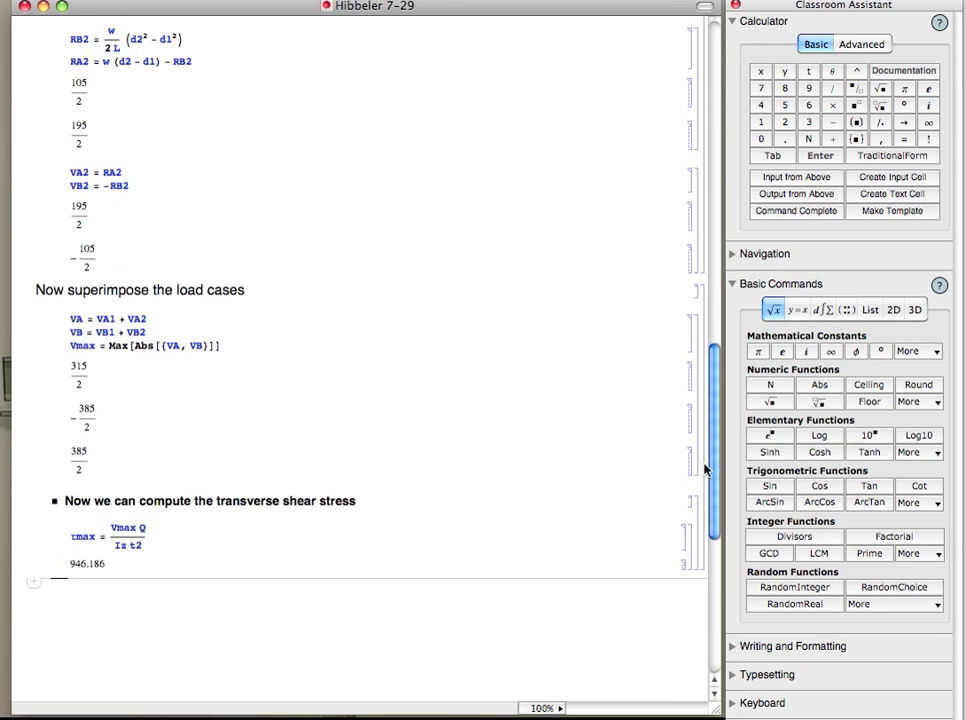
scroll(705, 524, "up", 20)
left_click_drag(703, 150, 703, 76)
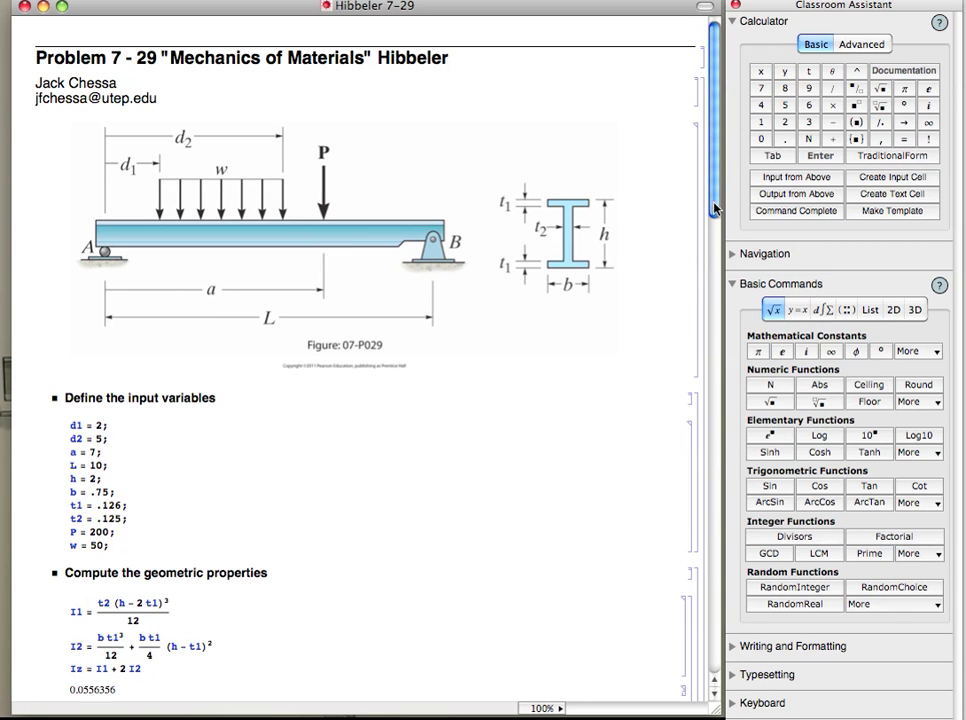
scroll(716, 210, "down", 1)
scroll(716, 210, "down", 5)
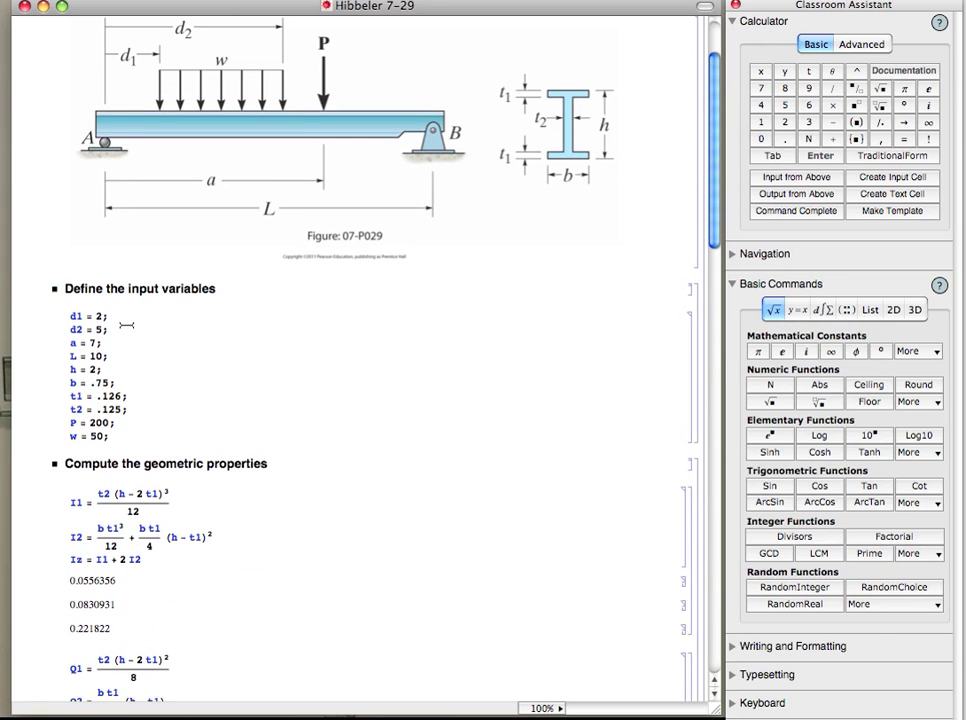
scroll(145, 430, "up", 3)
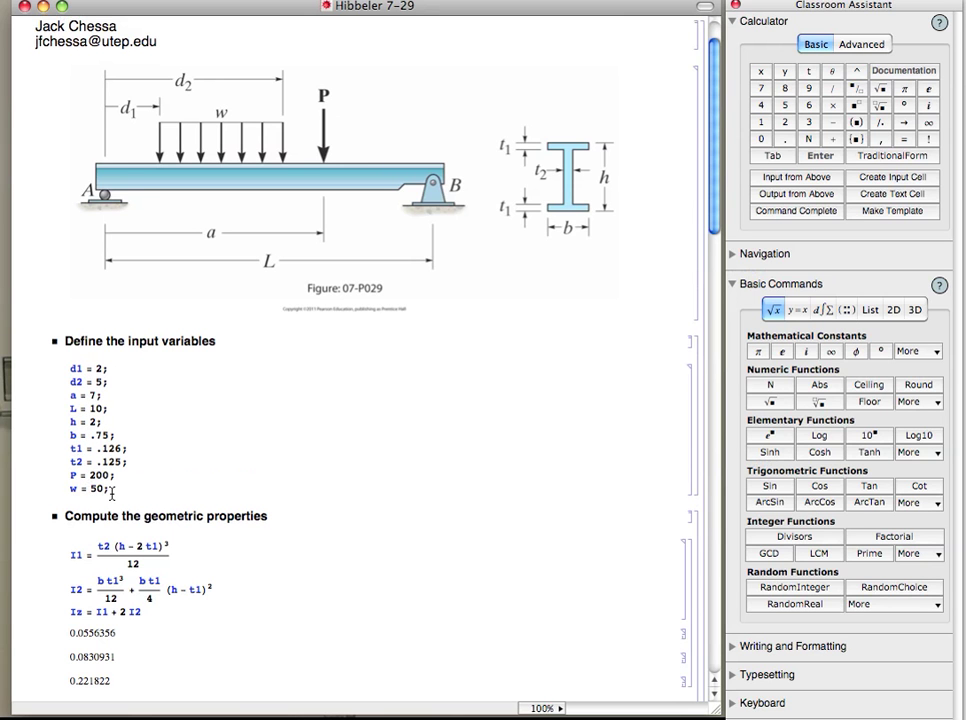
scroll(700, 260, "down", 5)
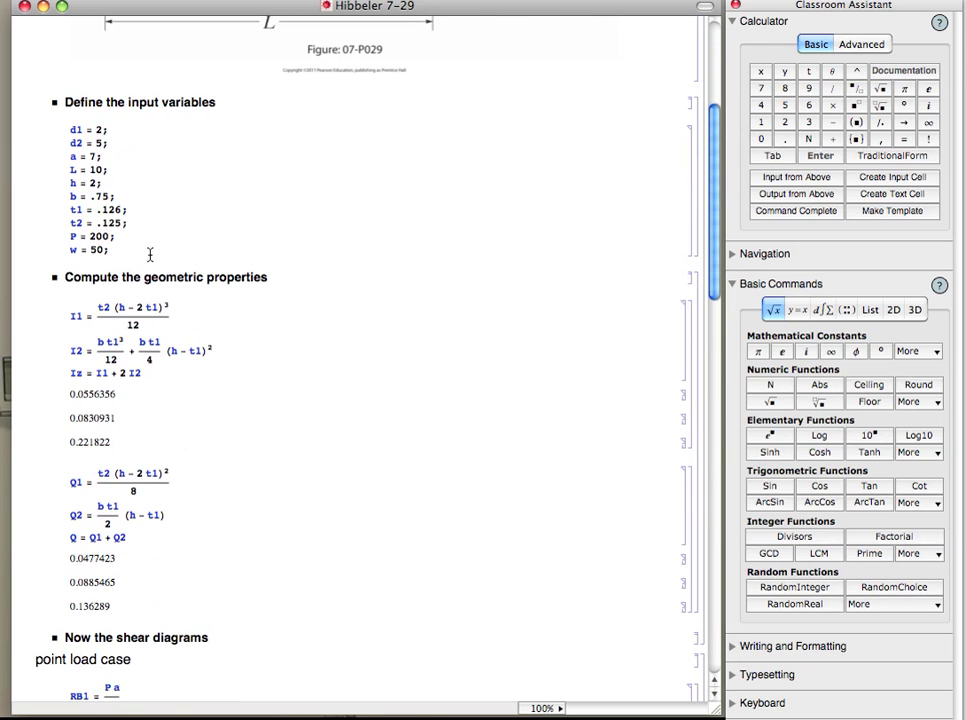
key("shift+Return")
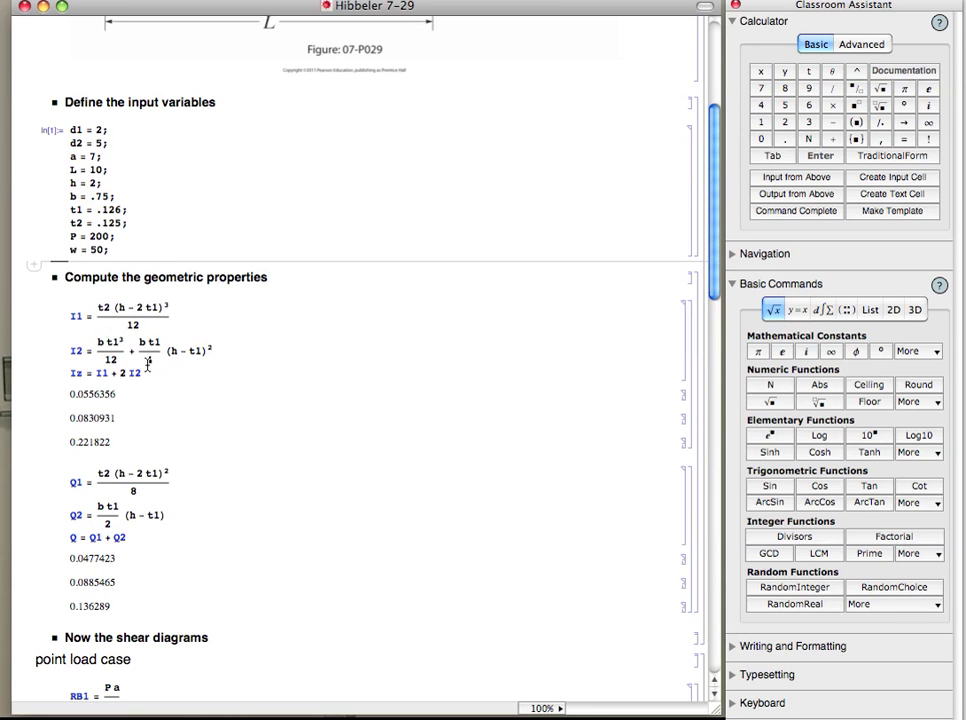
Evaluate the I1/I2/Iz and Q1/Q2/Q cells, giving Iz = 0.221822 and Q = 0.136289.
left_click(192, 378)
key("shift+Return")
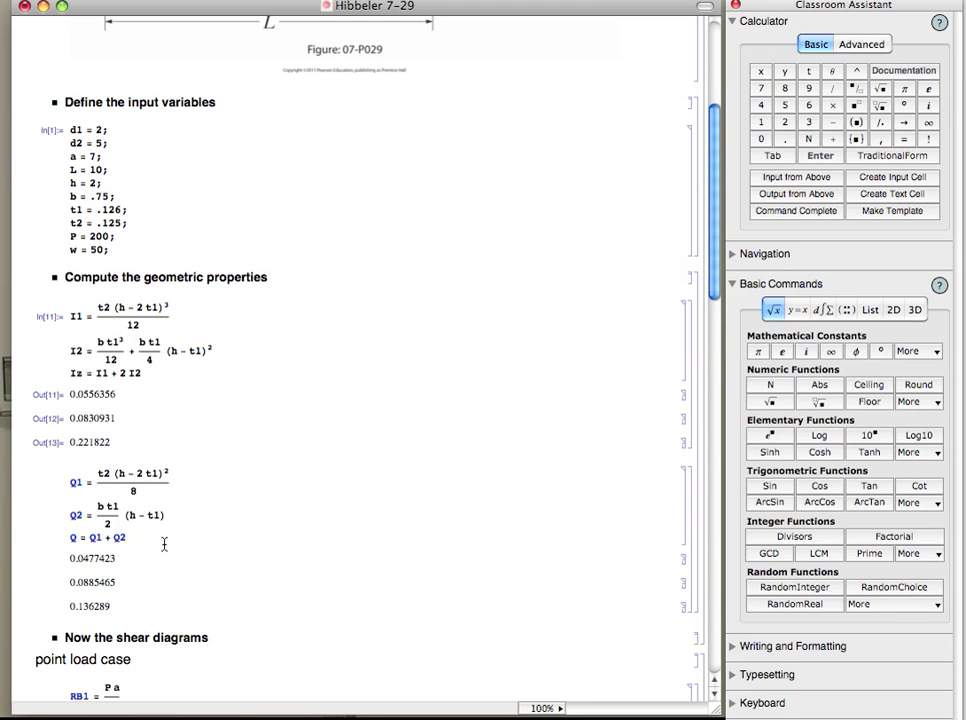
key("shift+Return")
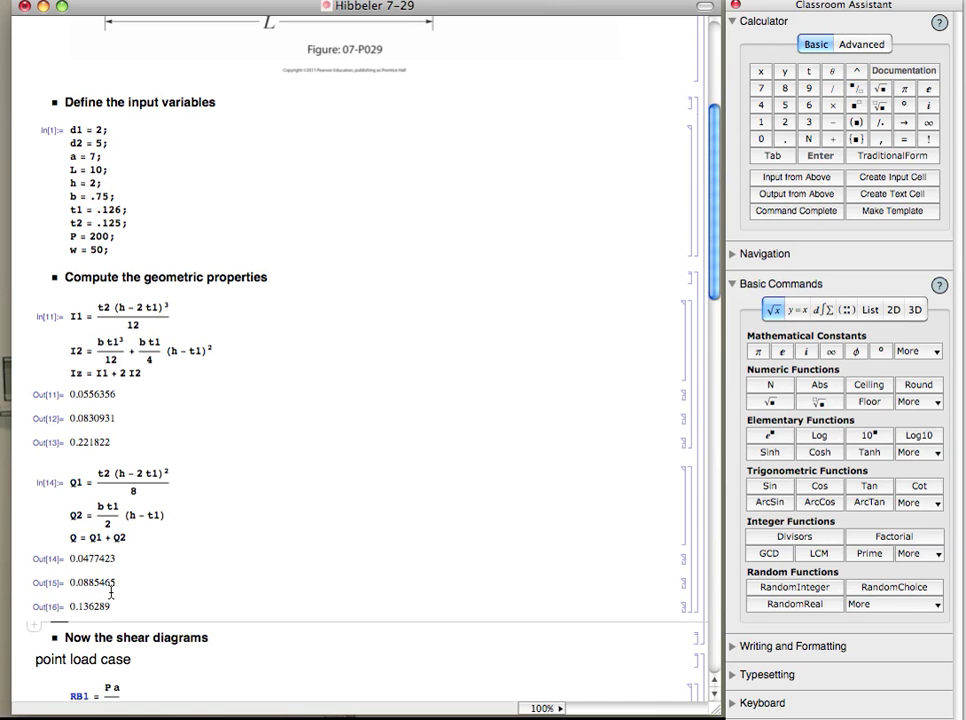
left_click_drag(715, 290, 704, 450)
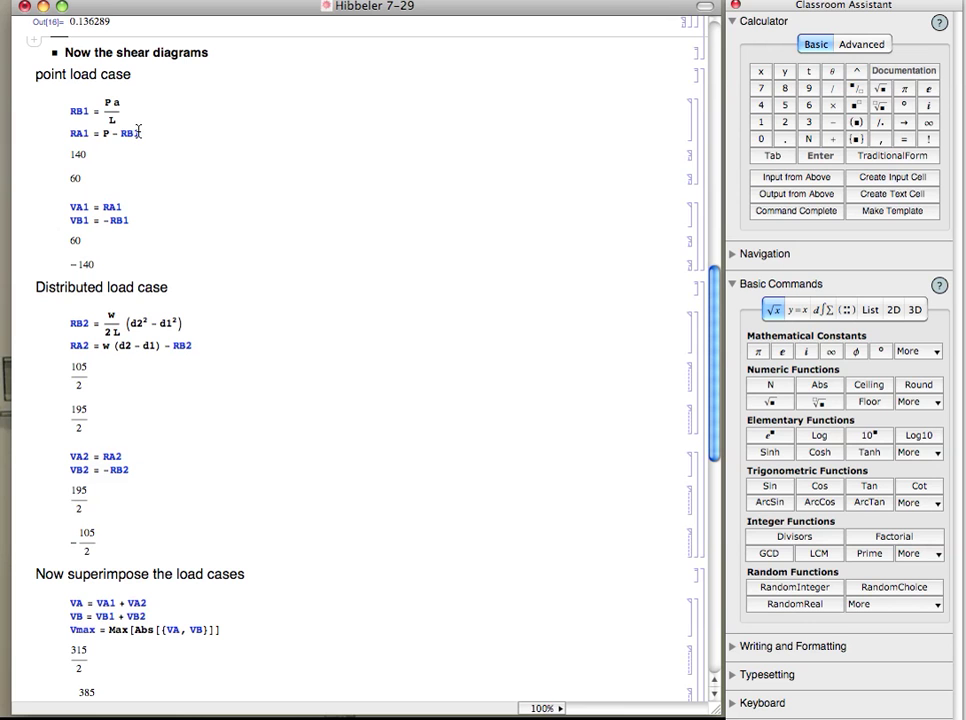
Evaluate the point-load reaction cell (RB1, RA1) and shear cell (VA1, VB1).
key("Down")
key("Down")
left_click(160, 134)
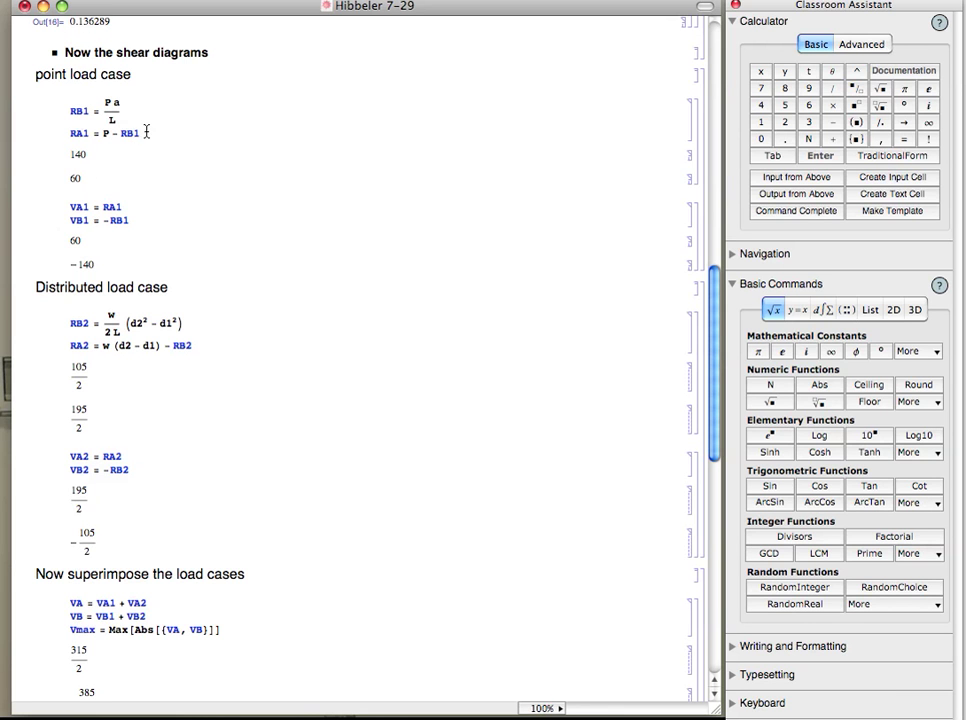
key("shift+Return")
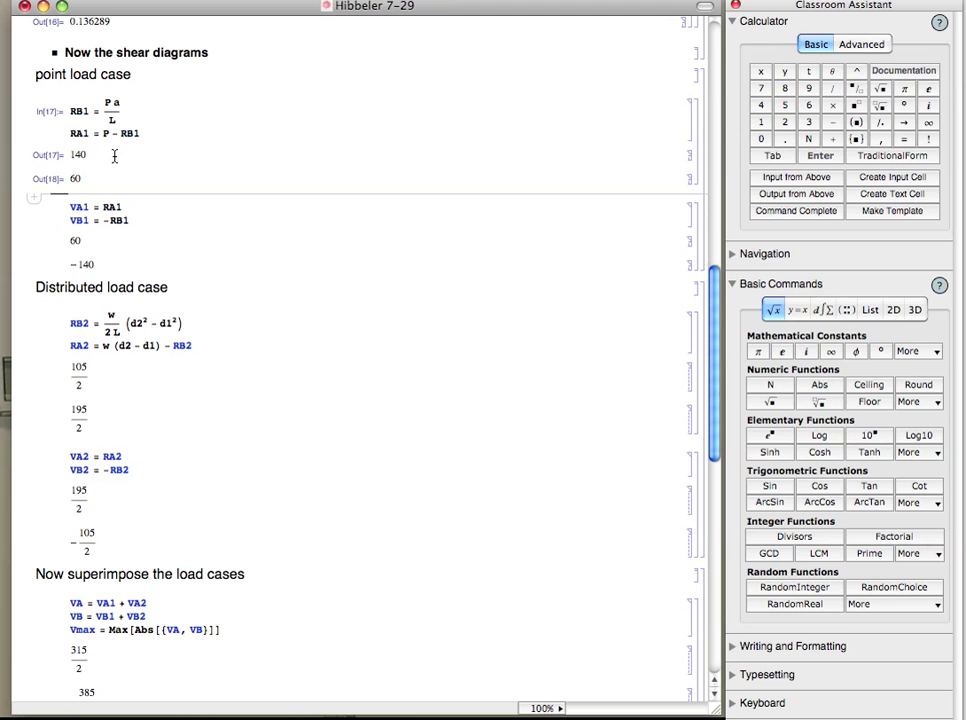
left_click(138, 222)
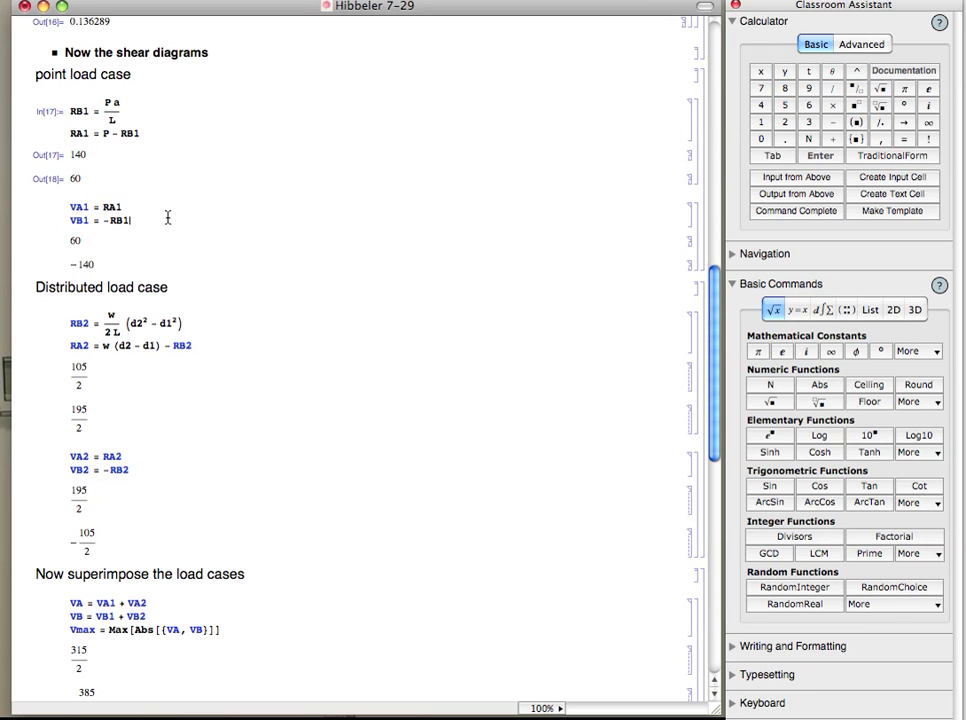
key("shift+Return")
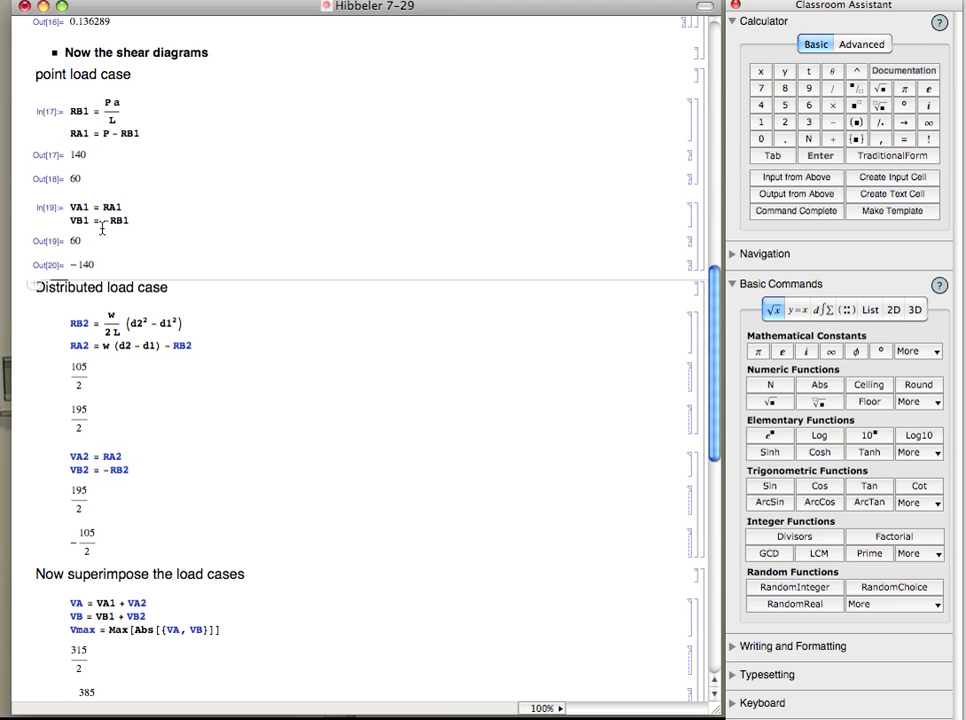
Evaluate the distributed-load reactions RB2, RA2 and shears VA2 = 195/2, VB2 = −105/2.
left_click(200, 345)
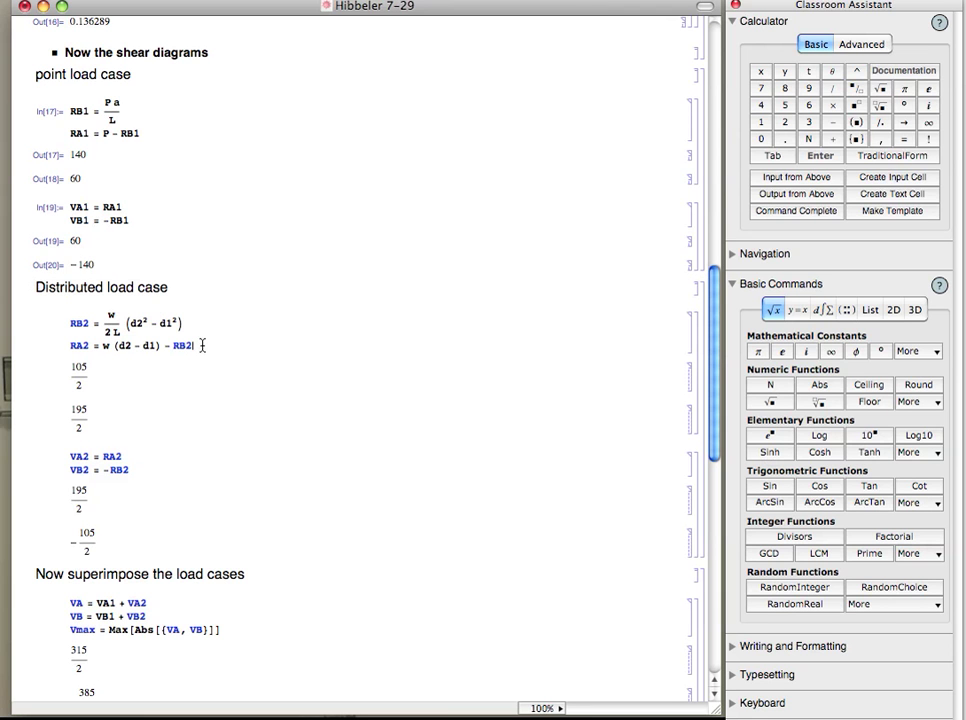
key("shift+Return")
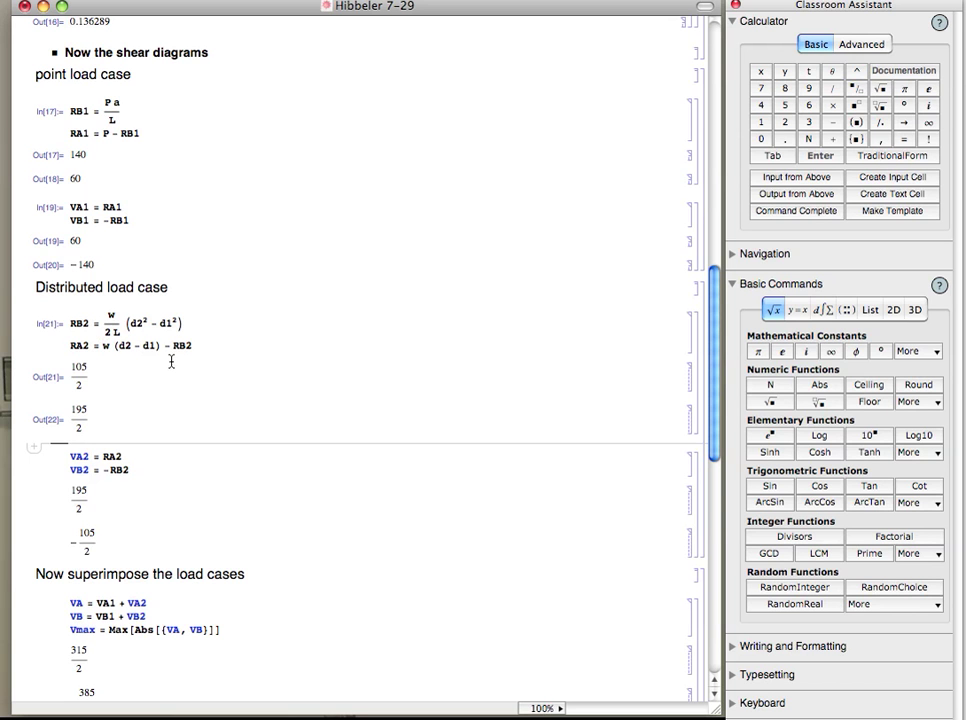
left_click(146, 470)
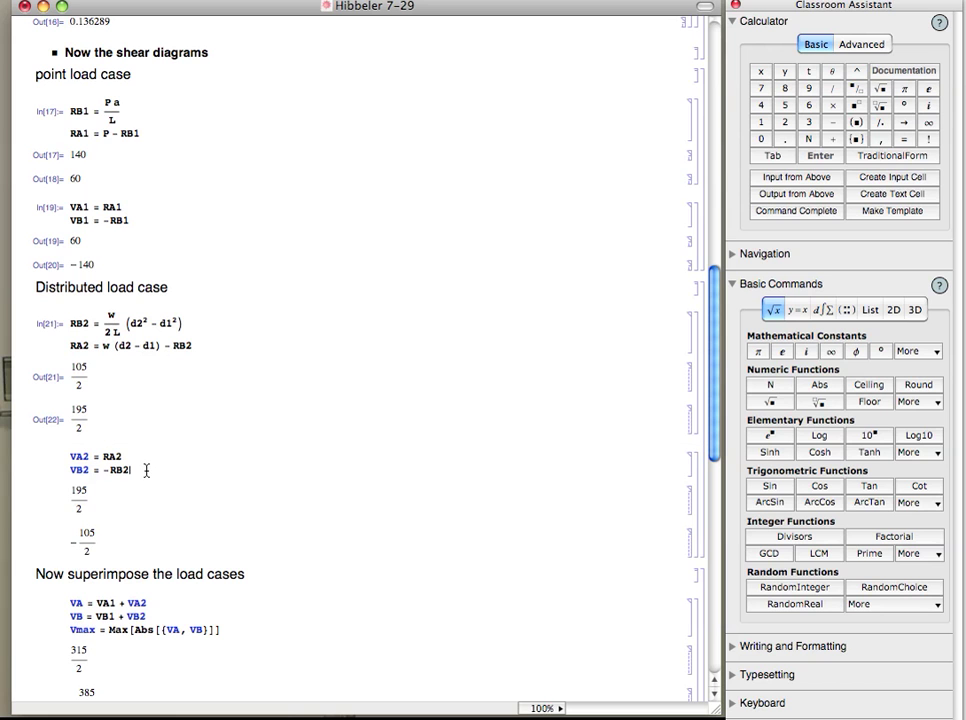
key("shift+Return")
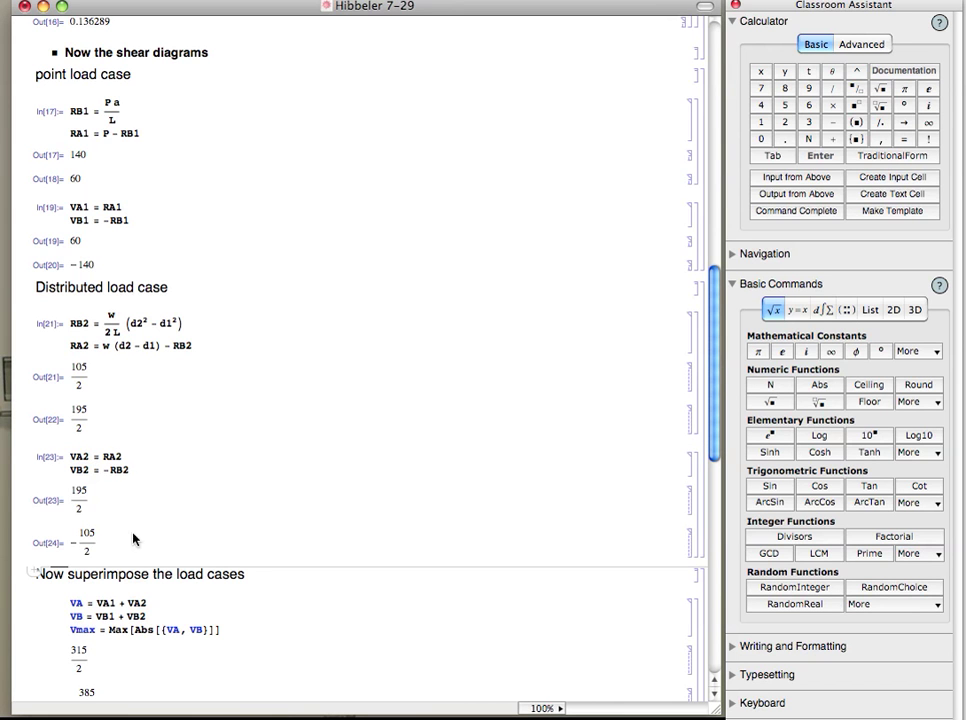
scroll(716, 392, "down", 1)
Compute Vmax = 385/2 by superposition, then go to the τmax cell (946.186).
scroll(716, 392, "down", 10)
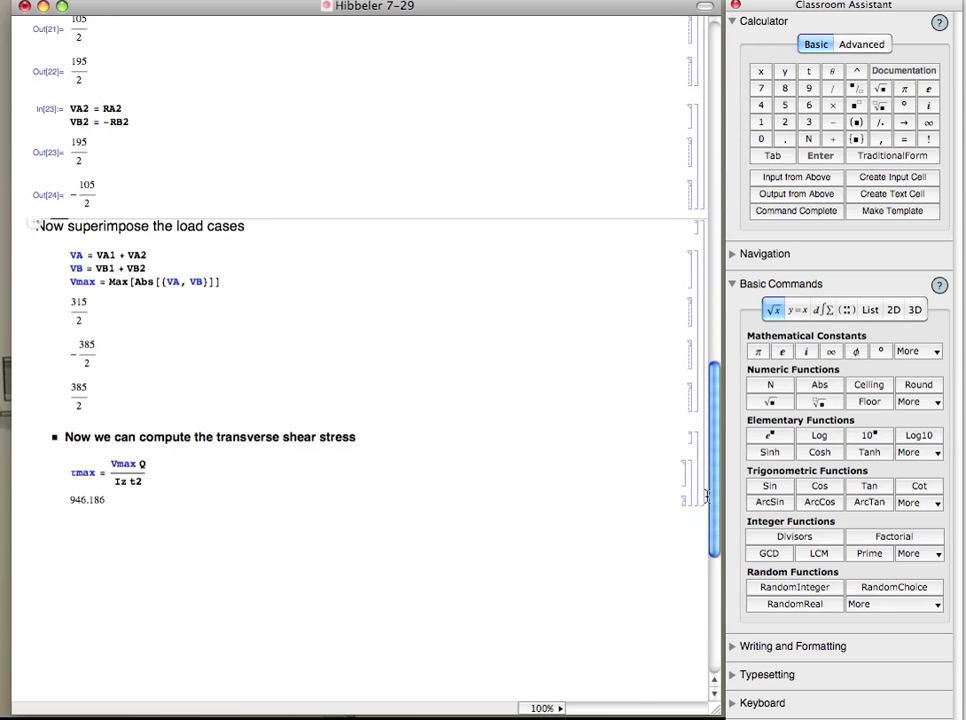
left_click(229, 228)
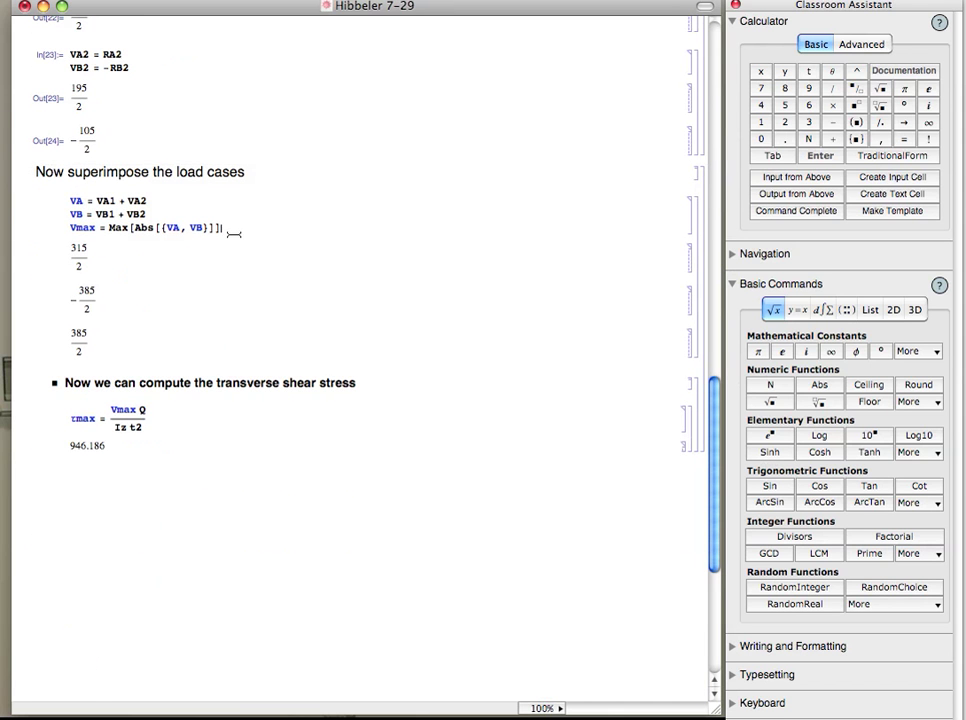
key("shift+Return")
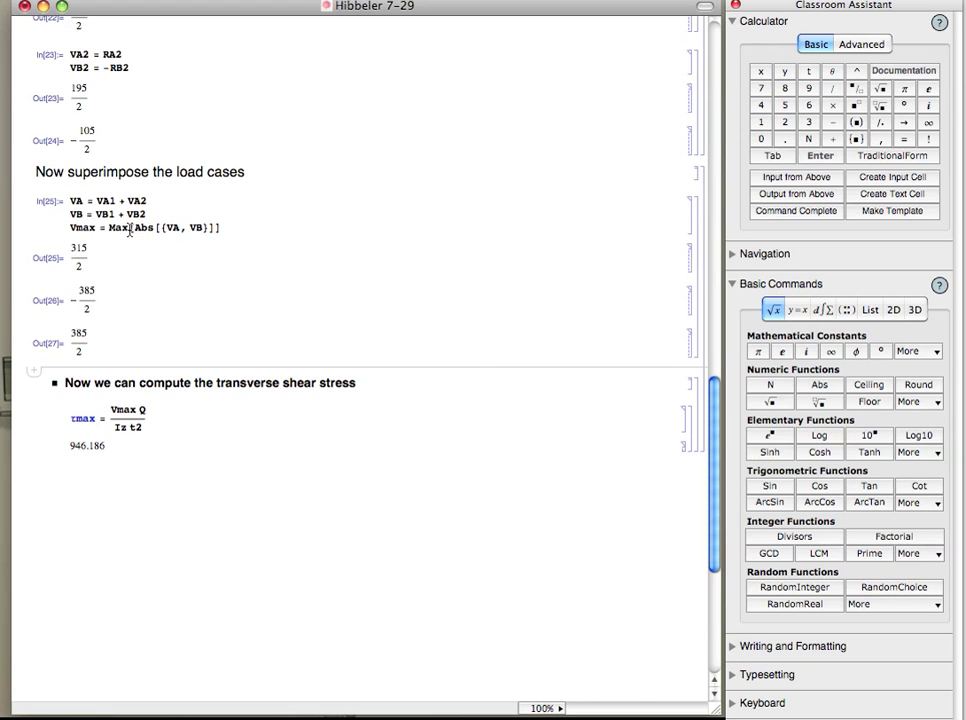
left_click_drag(108, 227, 250, 289)
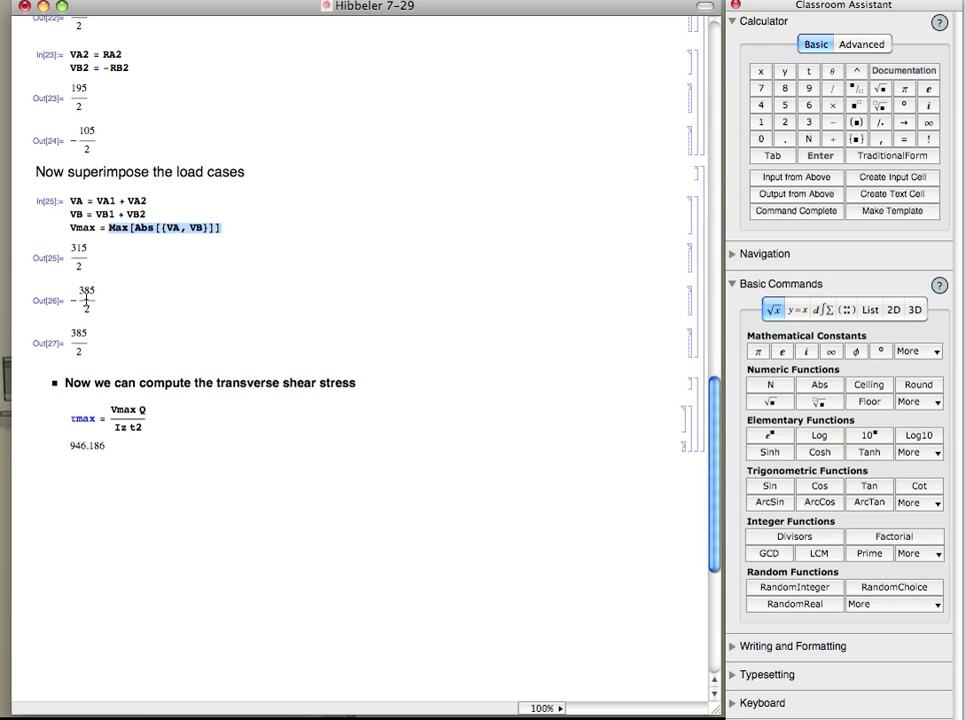
left_click(175, 417)
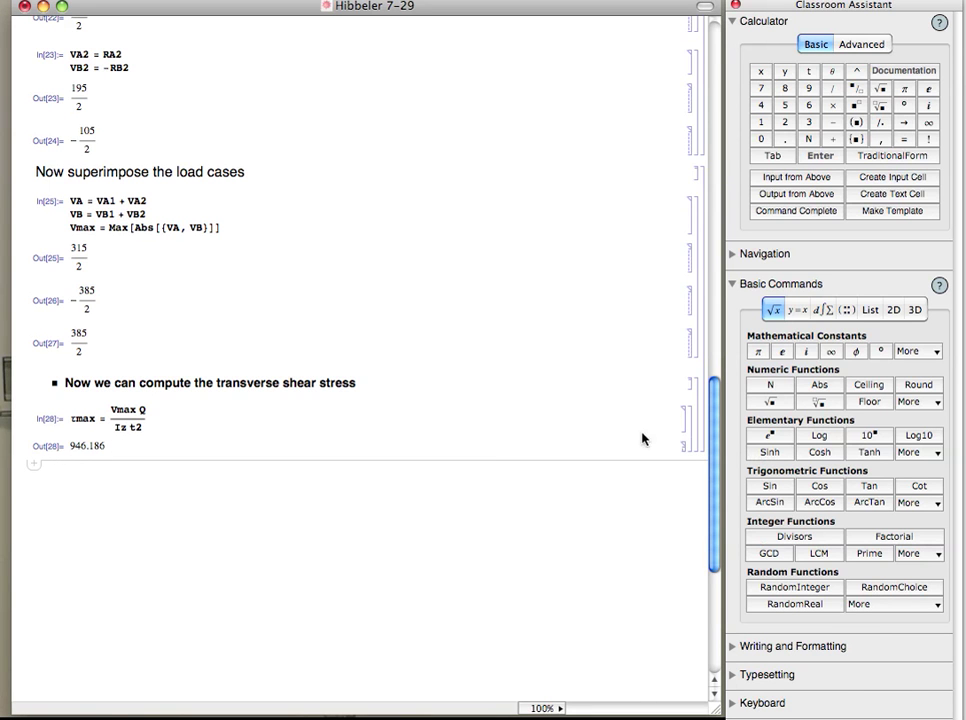
scroll(717, 477, "up", 1)
Change d2 from 5 to 10 in the input-variable cell.
left_click_drag(717, 477, 720, 77)
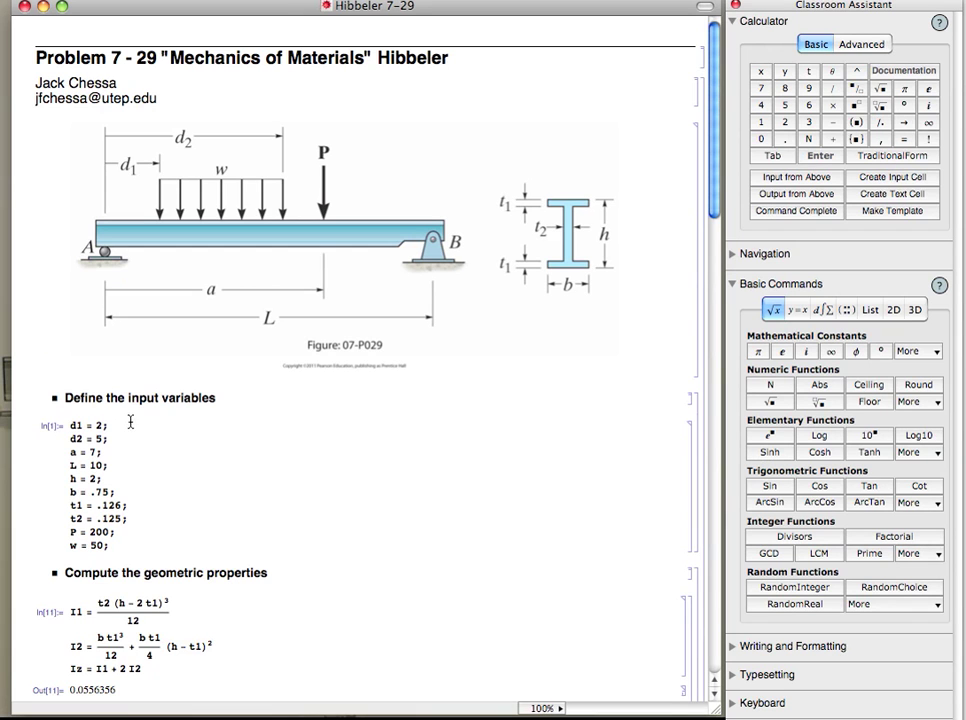
left_click(101, 438)
key("BackSpace")
type("10")
left_click(470, 0)
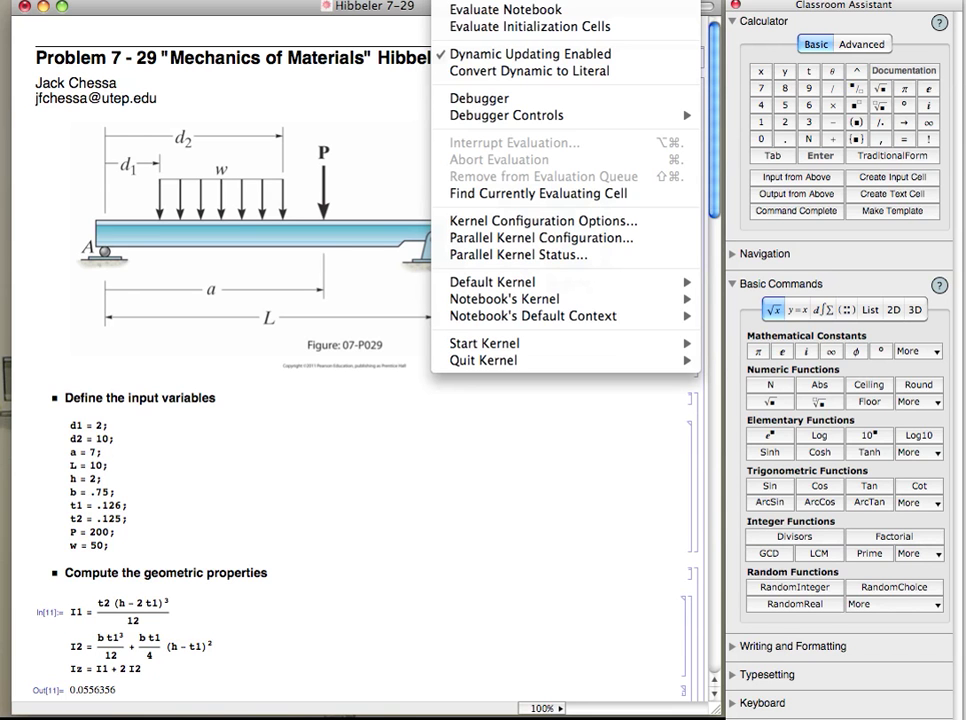
Evaluate the whole notebook and check the new results Vmax = 380 and τmax = 1867.8.
left_click(493, 10)
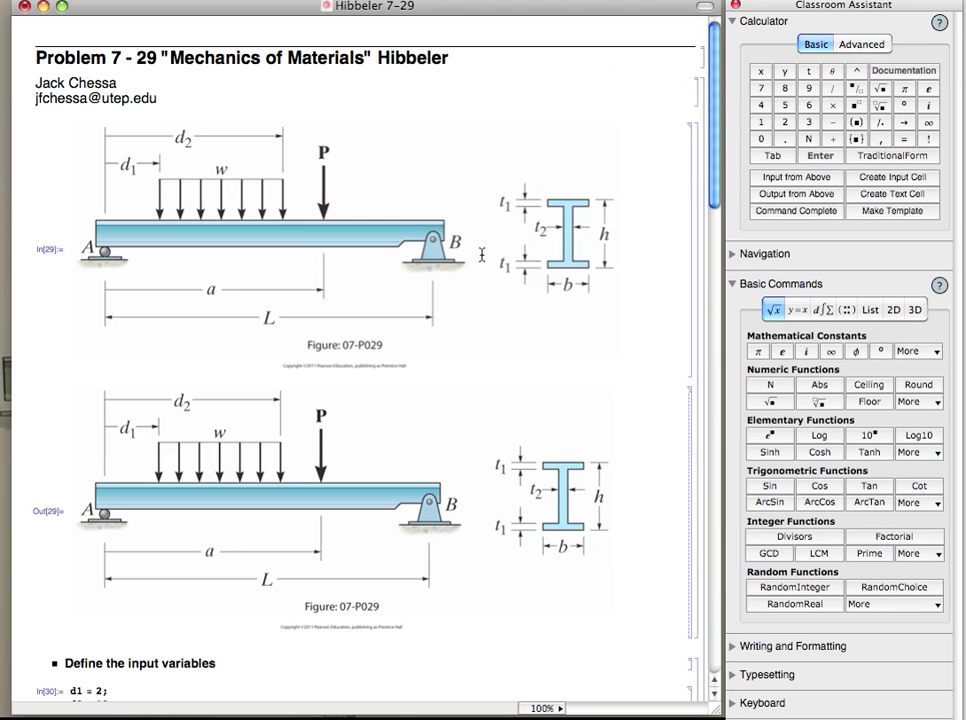
left_click_drag(716, 183, 663, 639)
scroll(663, 639, "up", 8)
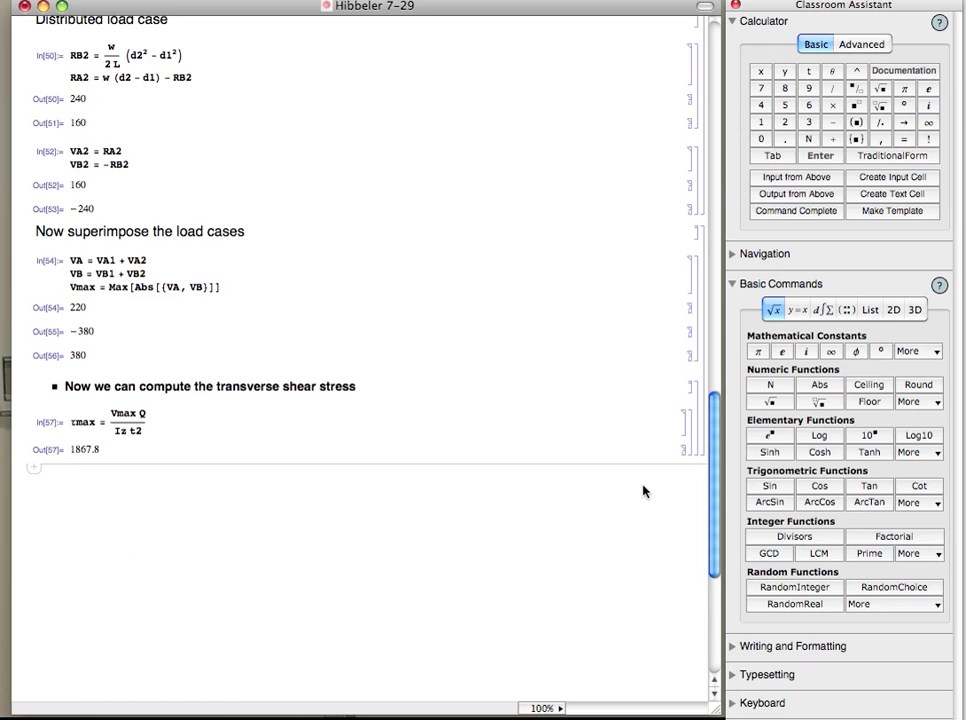
left_click_drag(711, 525, 705, 122)
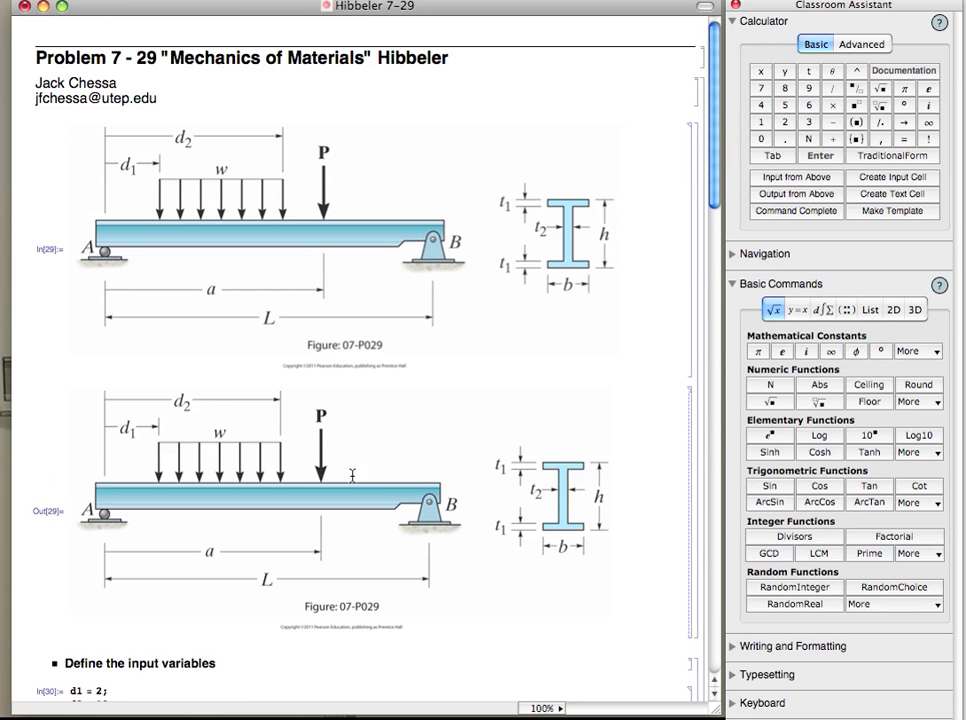
Cut the duplicate Out[29] beam figure cell from the notebook.
left_click(277, 365)
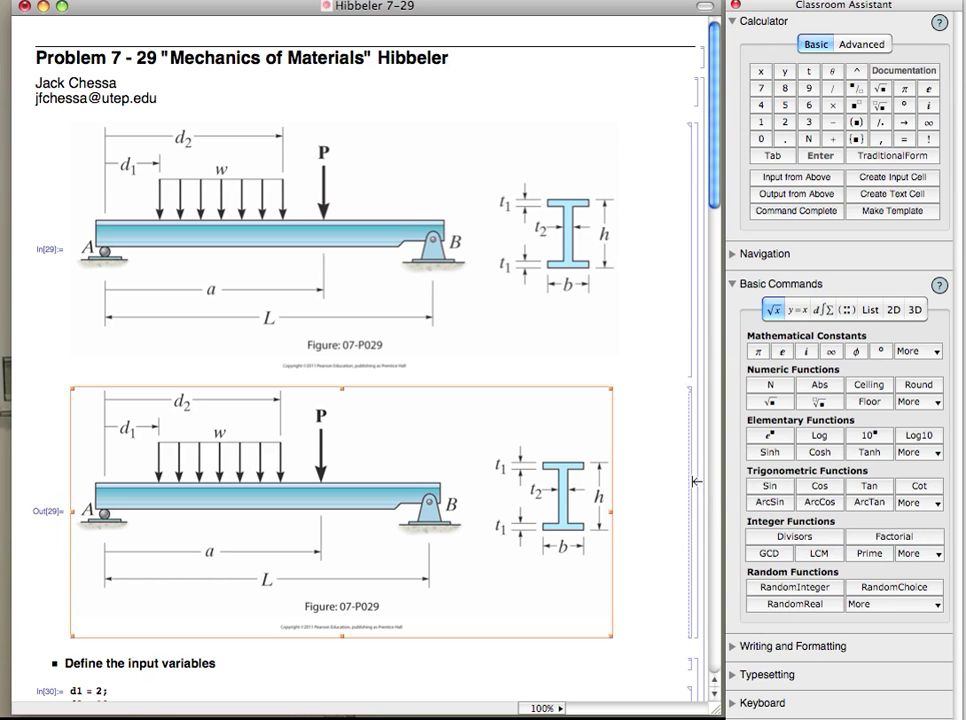
left_click(690, 545)
right_click(692, 487)
left_click(697, 489)
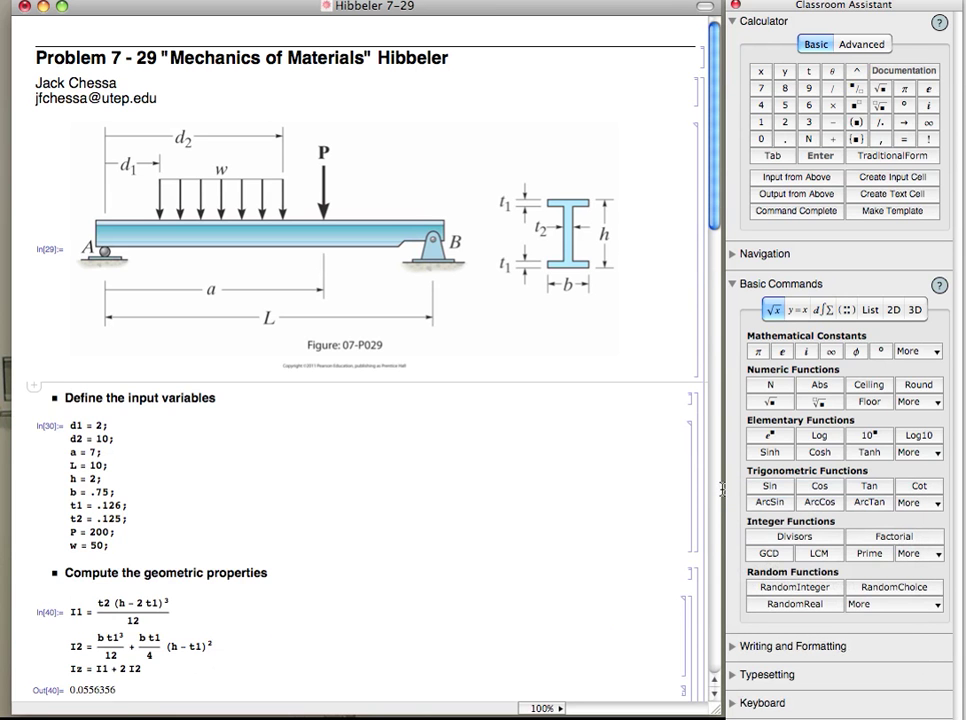
Save the notebook with Cmd+S.
left_click_drag(718, 218, 714, 358)
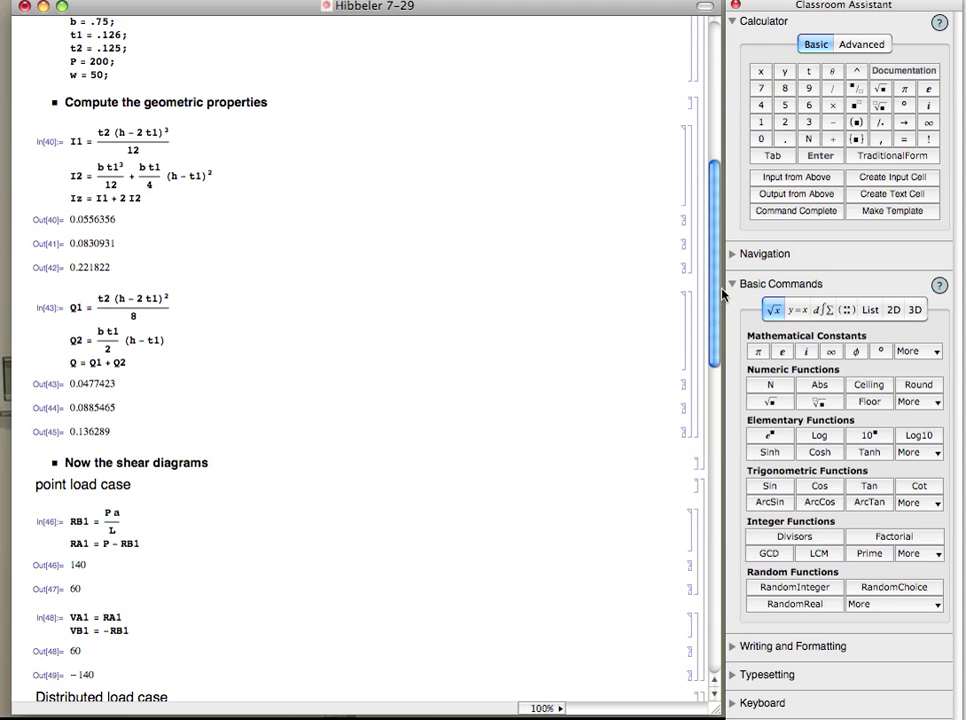
left_click_drag(713, 293, 540, 97)
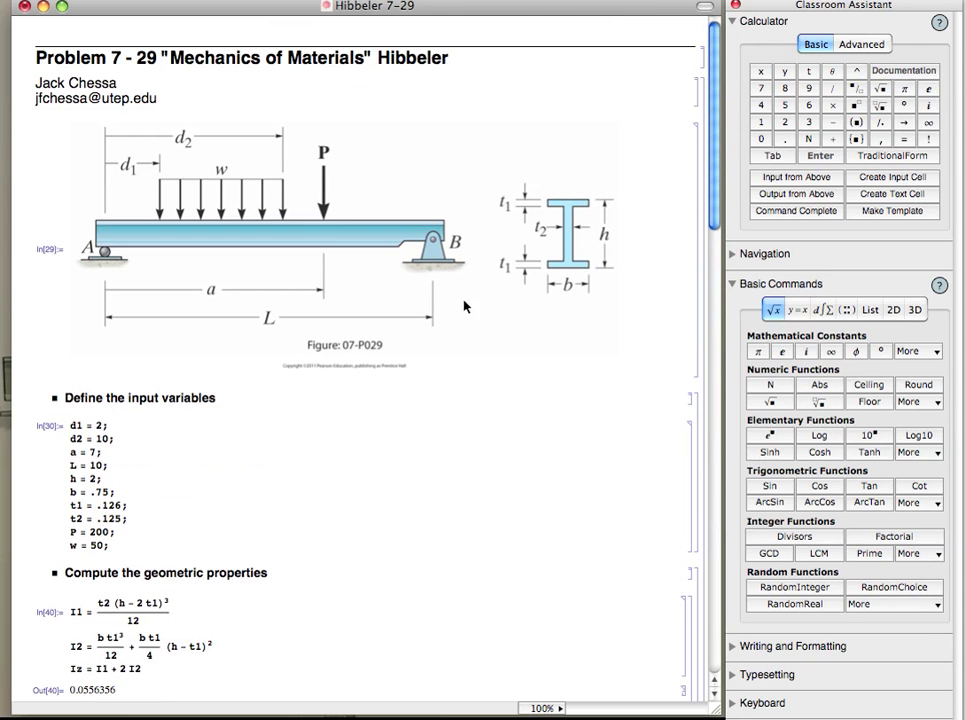
key("super+s")
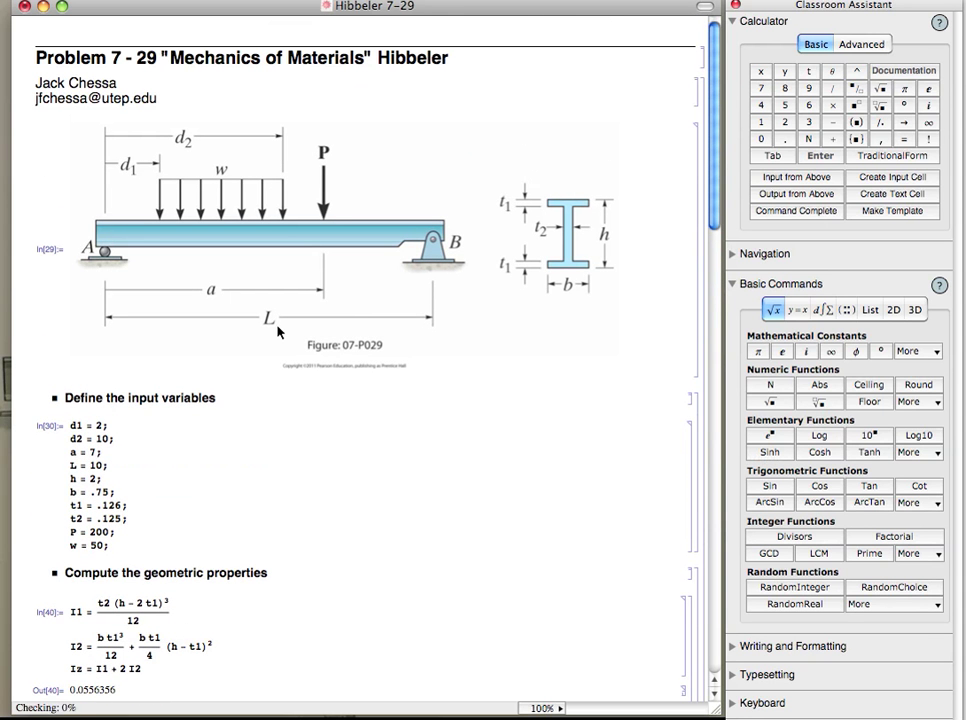